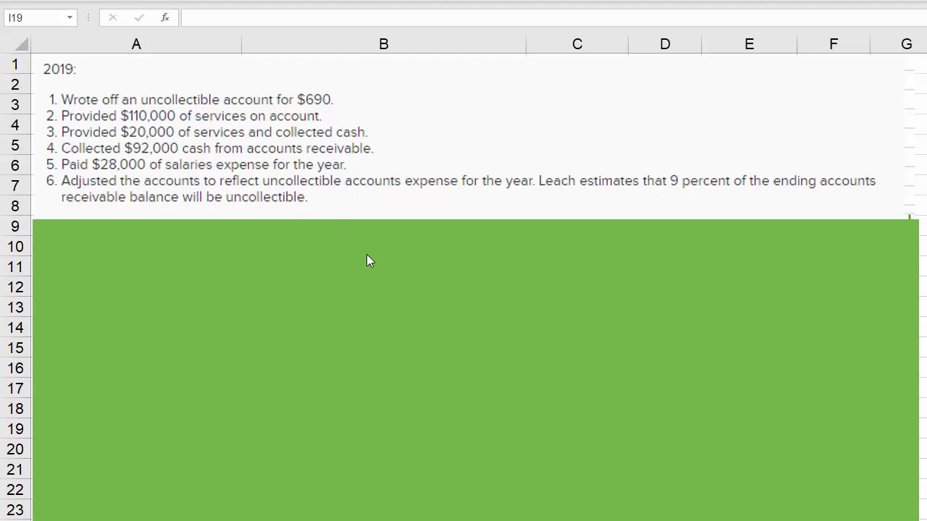
Slide the green cover down to reveal the LEACH INC. headings, the Bal. row and event 1's (690) write-off.
left_click_drag(364, 259, 343, 370)
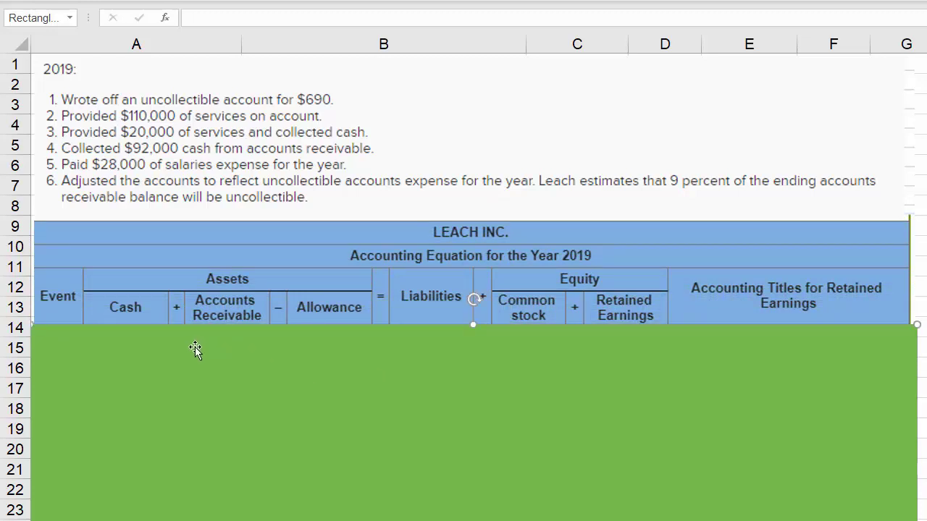
key("Escape")
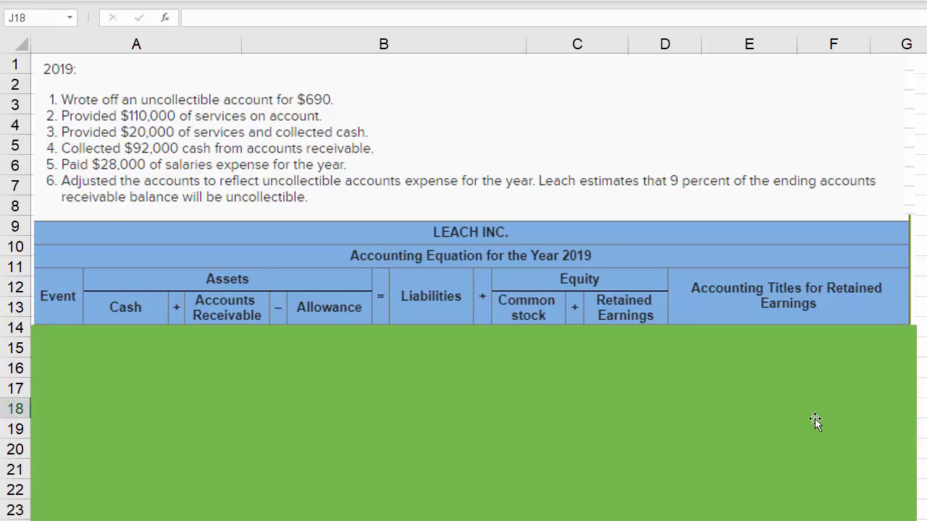
left_click_drag(485, 368, 474, 385)
key("Escape")
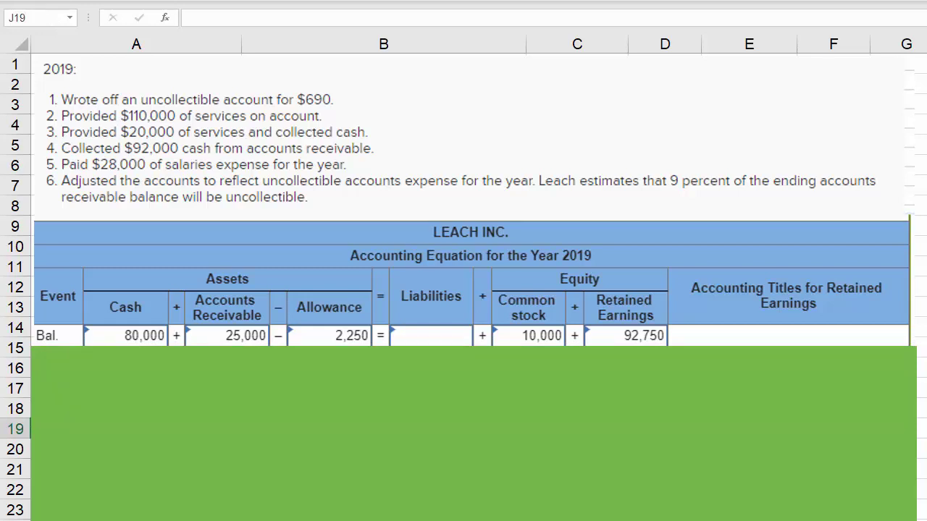
left_click_drag(496, 406, 489, 429)
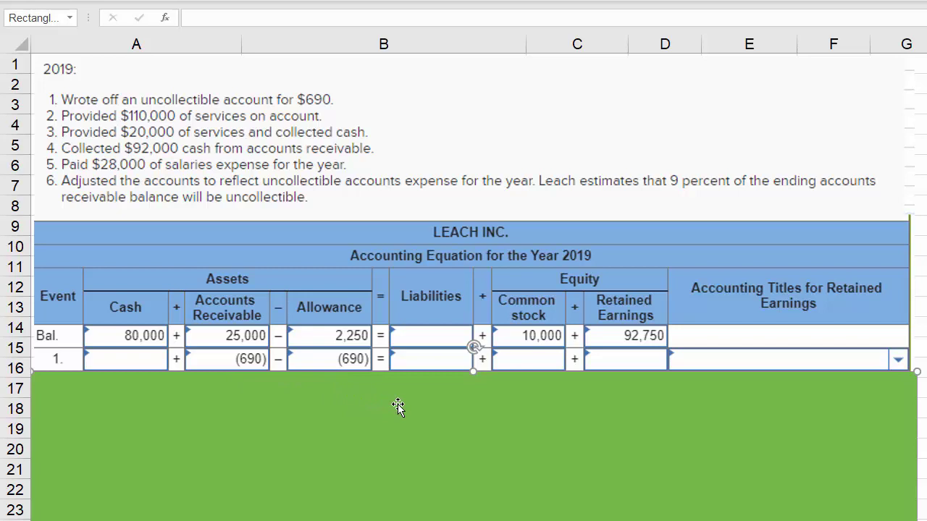
Reveal the rows for events 2–5: 110,000 revenue, 20,000 cash services, 92,000 collection, (28,000) salaries.
left_click_drag(398, 406, 397, 429)
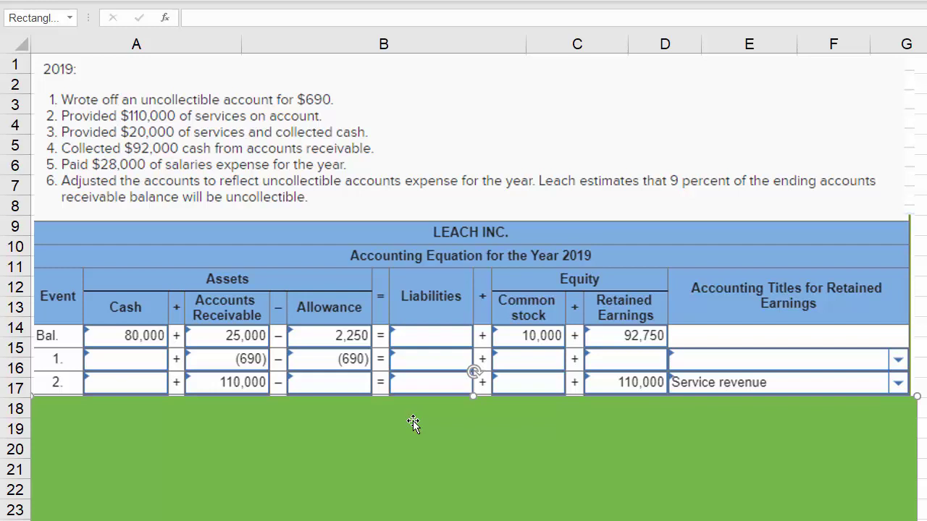
left_click_drag(413, 428, 413, 447)
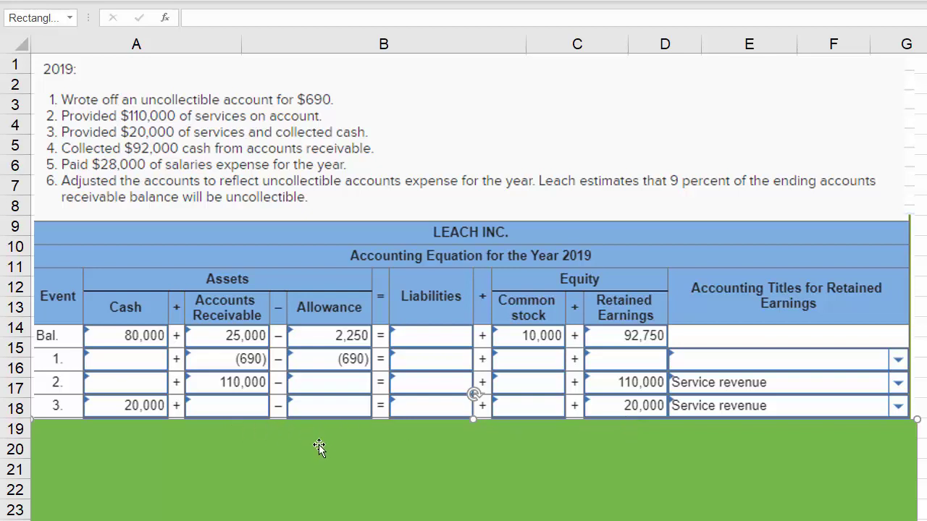
left_click_drag(331, 443, 332, 459)
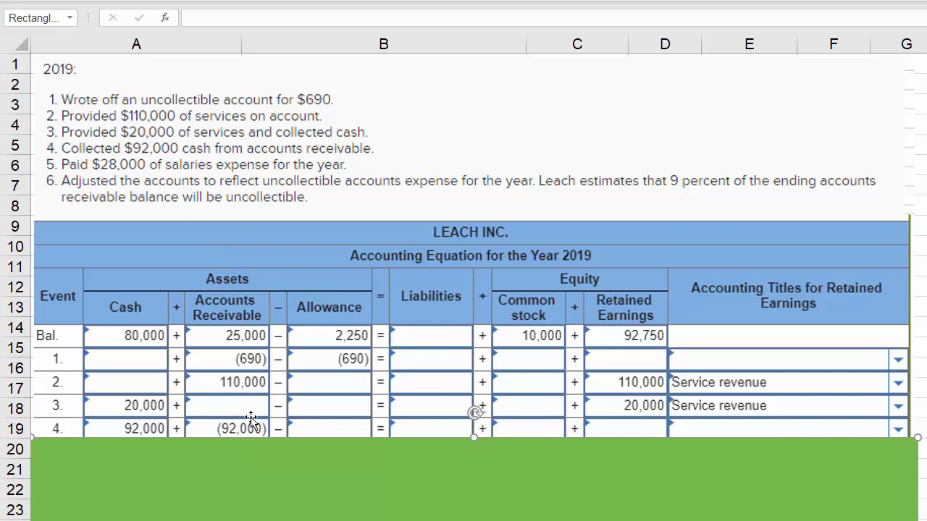
left_click_drag(309, 469, 302, 497)
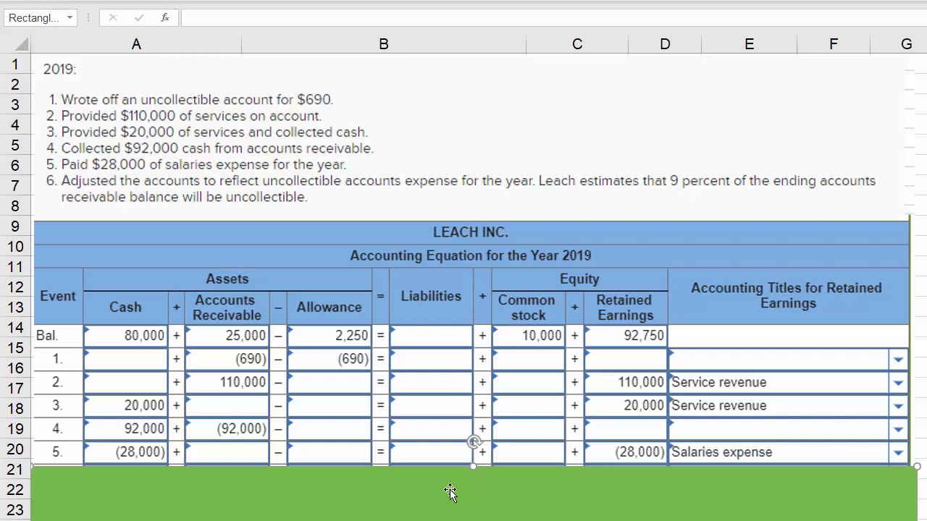
Reveal event 6's 2,248 uncollectible expense row and scroll down to the A/R and Allow. calculation.
left_click_drag(449, 491, 451, 512)
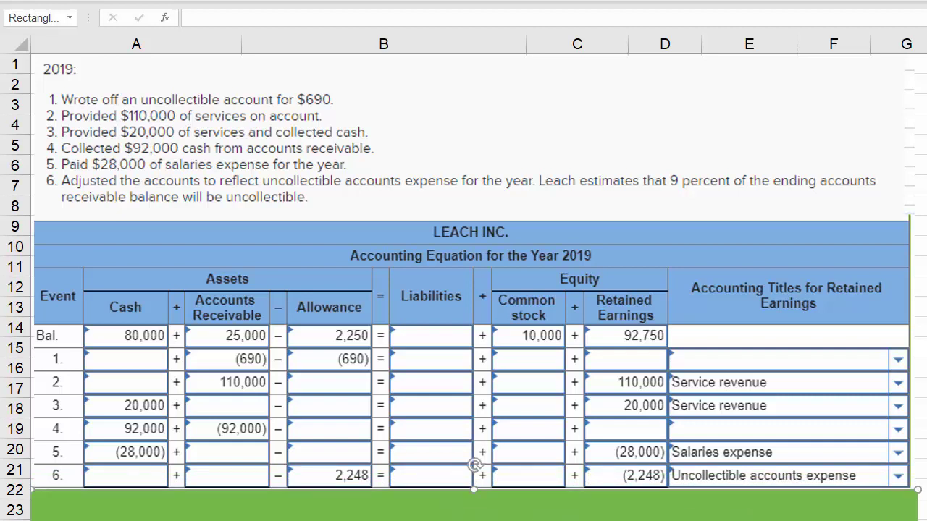
scroll(475, 465, "down", 2)
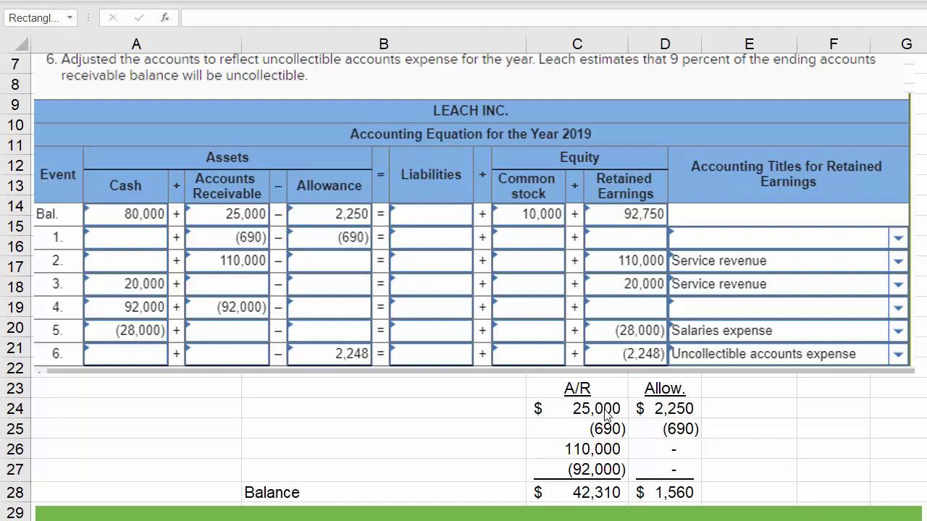
Check the =SUM(C24:C27) A/R total in C28 and the 1,560 allowance sum in D28.
left_click(593, 506)
left_click(593, 493)
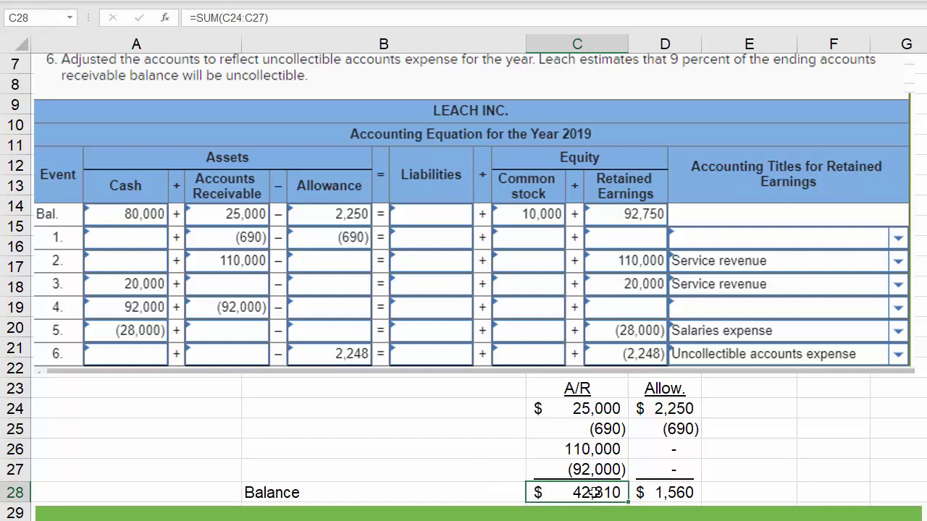
double_click(592, 493)
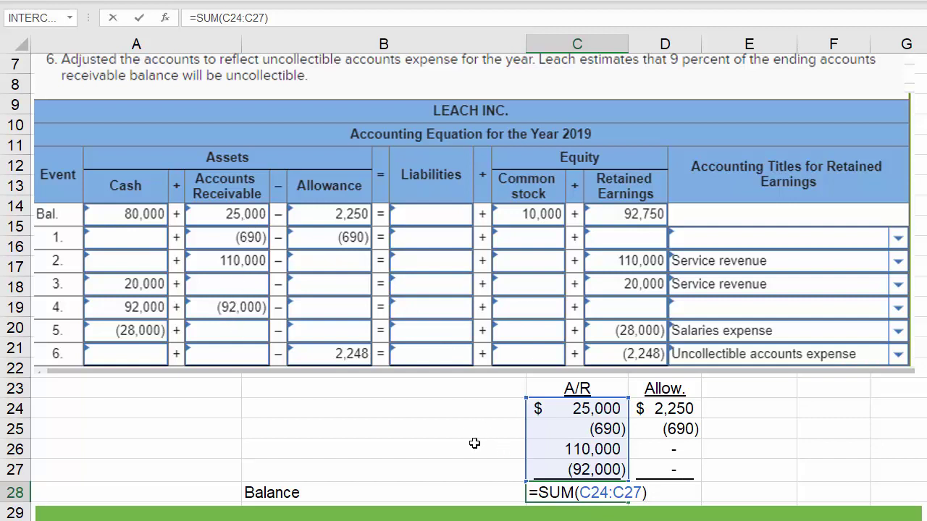
key("Escape")
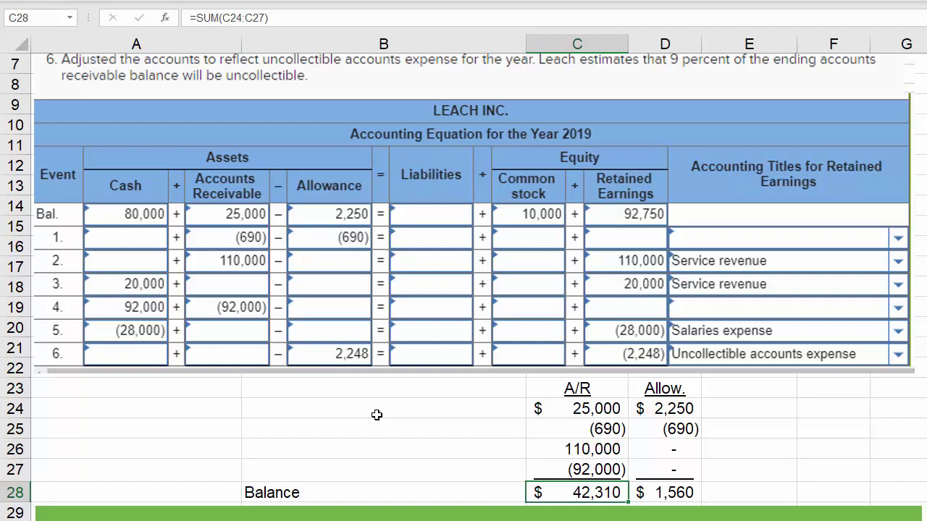
key("Right")
key("F2")
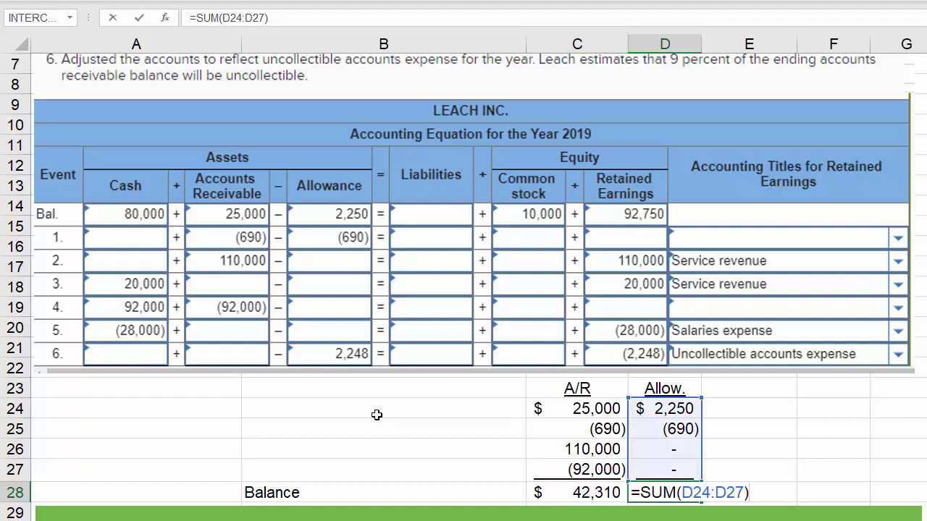
key("Escape")
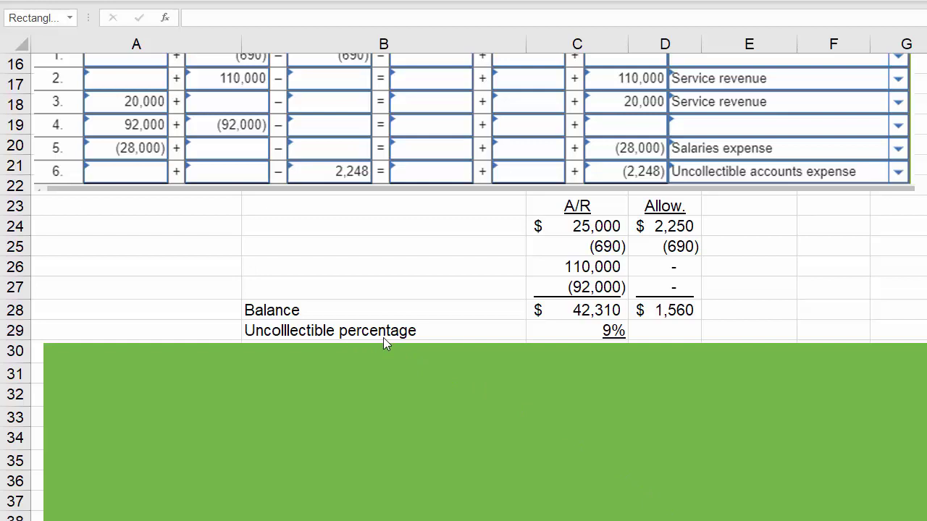
left_click(425, 373)
Reveal the required allowance row and check its =C28*C29 formula in C30.
left_click_drag(436, 378, 433, 400)
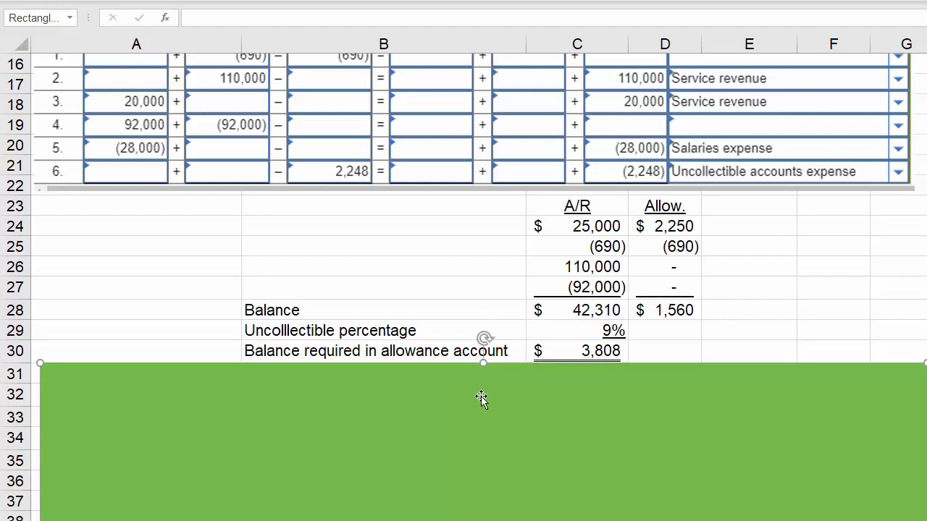
left_click(595, 351)
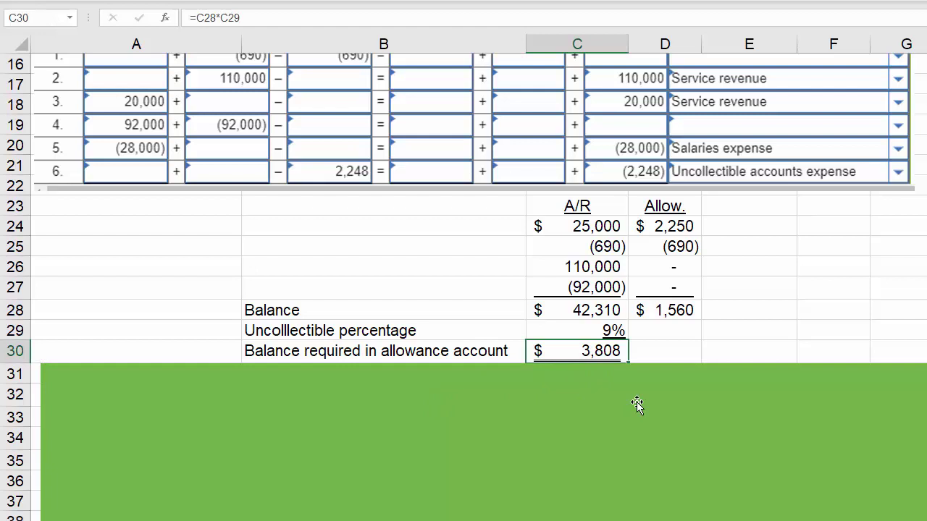
key("F2")
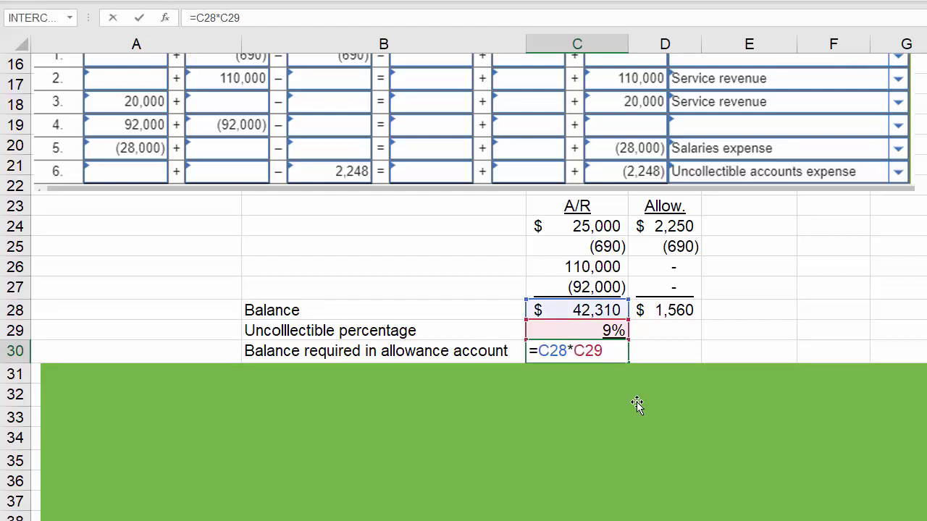
key("ctrl+Return")
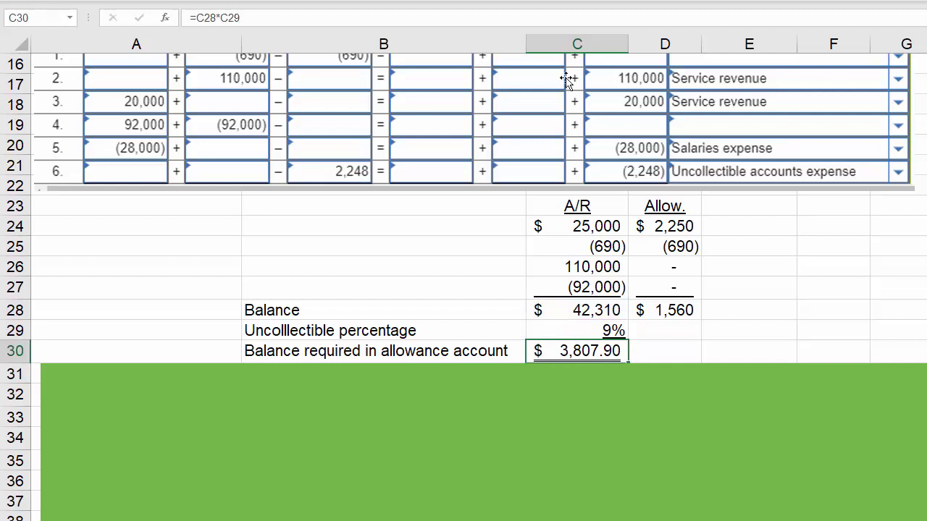
Show the $3,808 required balance with no decimals and uncover the $2,248 expense row.
left_click(562, 0)
left_click(562, 0)
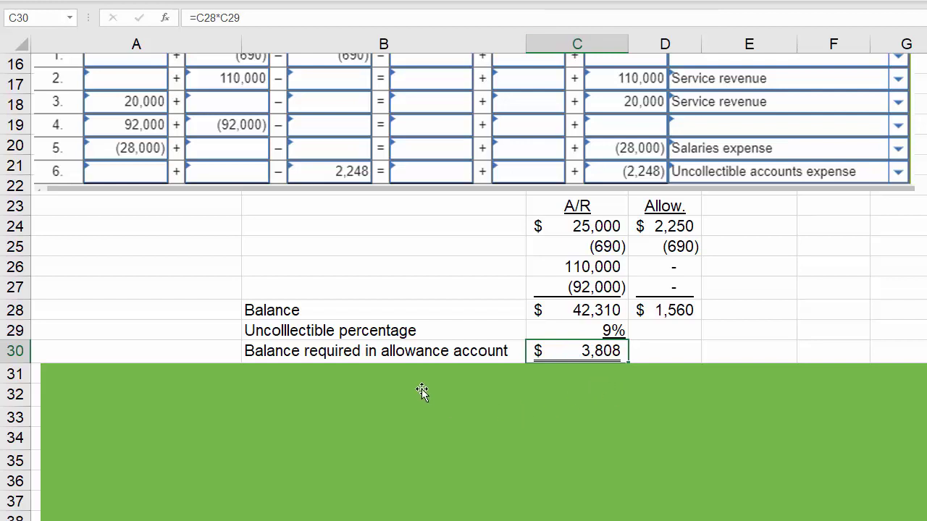
left_click_drag(455, 391, 451, 433)
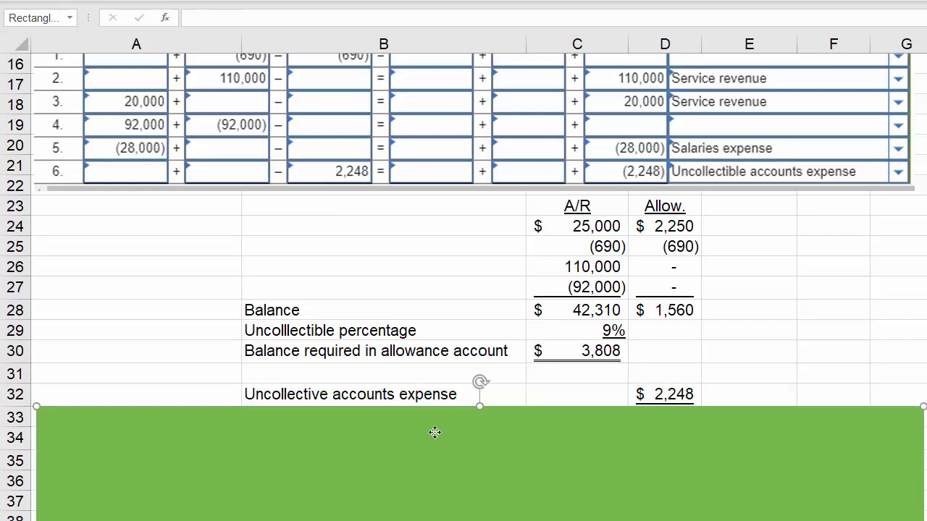
Uncover the allowance balance row and verify the =C30-D28 expense formula in D32.
left_click_drag(434, 432, 439, 476)
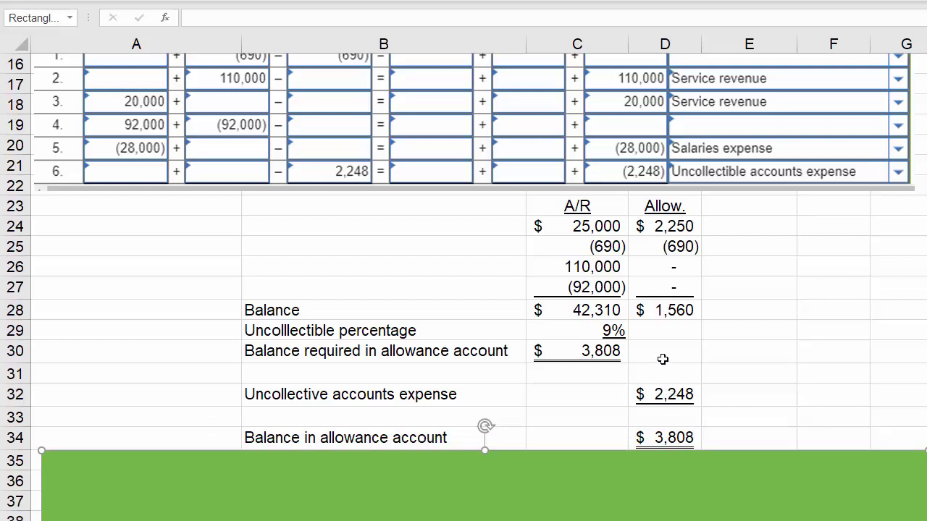
left_click(667, 394)
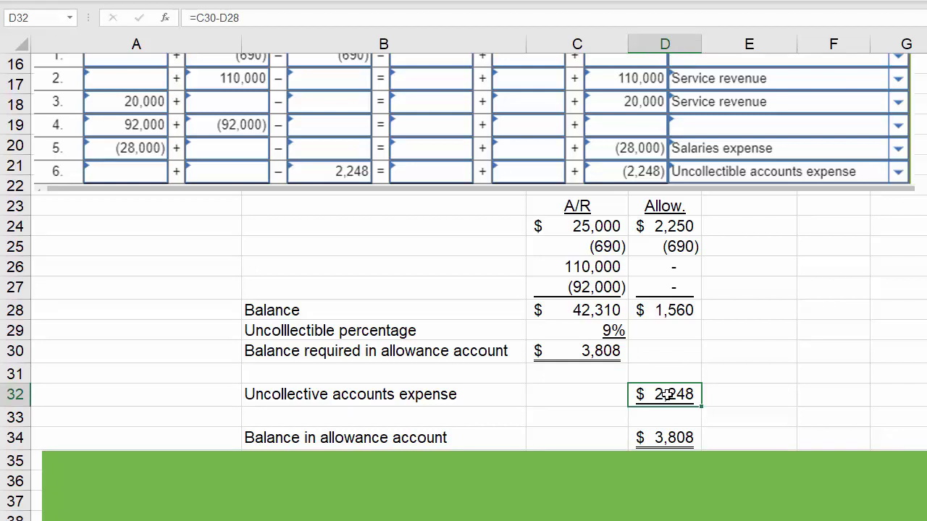
double_click(667, 394)
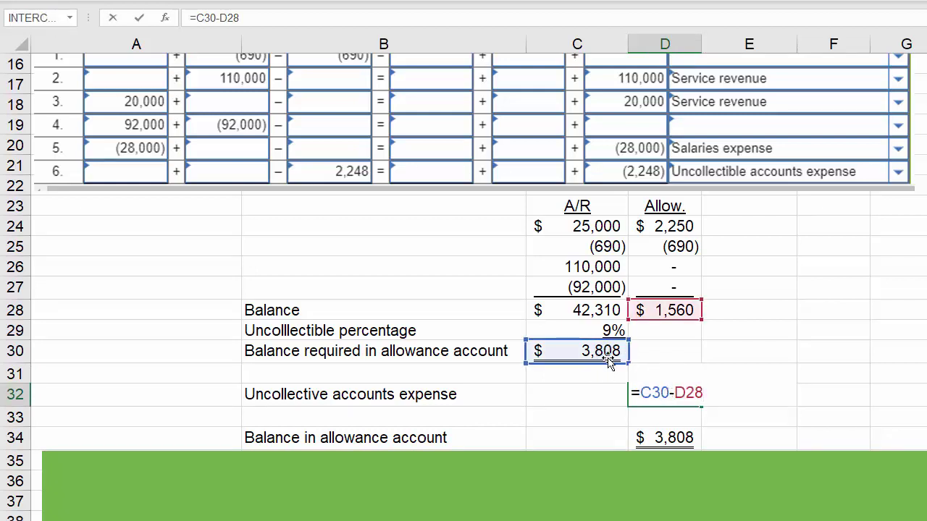
key("ctrl+Return")
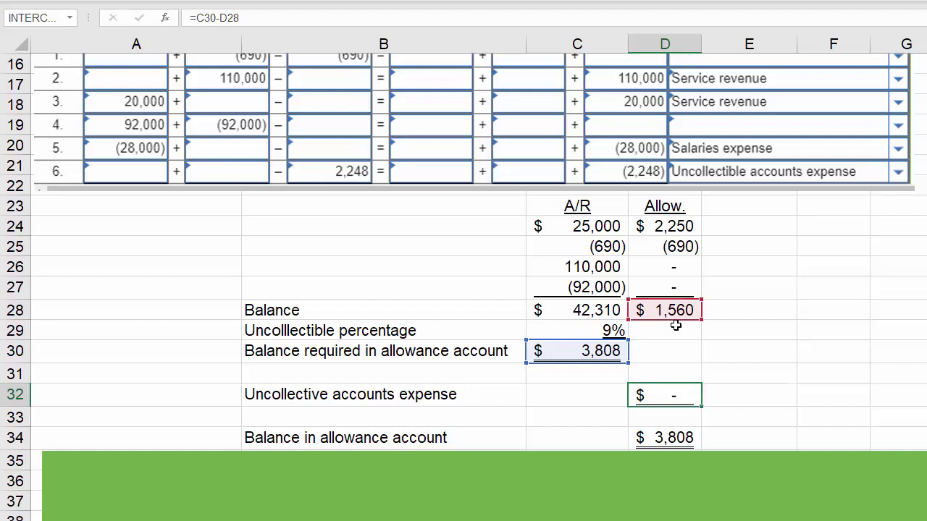
key("Return")
key("Up")
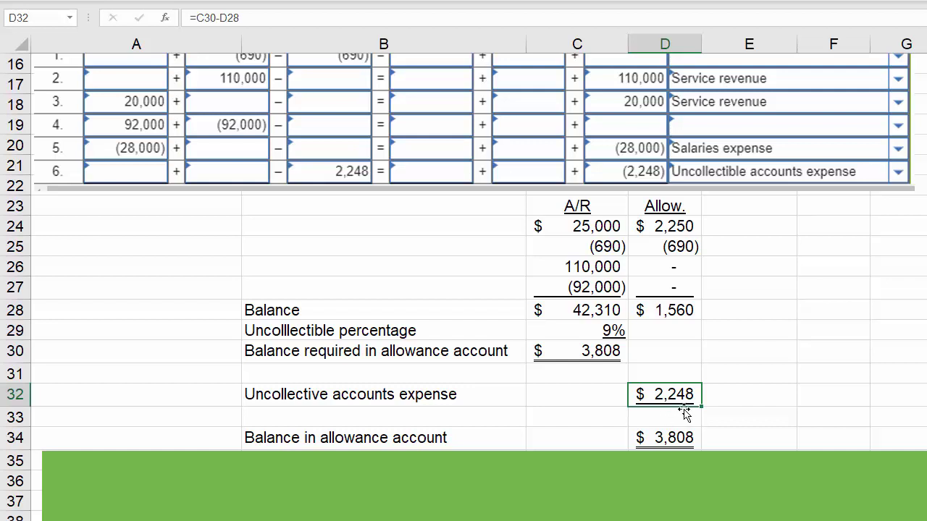
Verify the =D28+D32 allowance balance of 3,808 in D34, then scroll back up to the table.
left_click(706, 437)
left_click(665, 438)
key("F2")
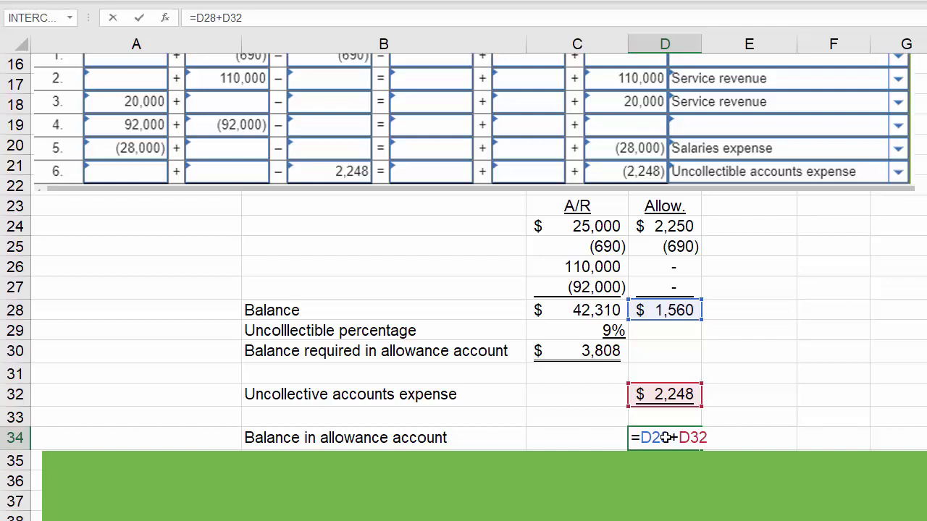
key("Return")
left_click(666, 438)
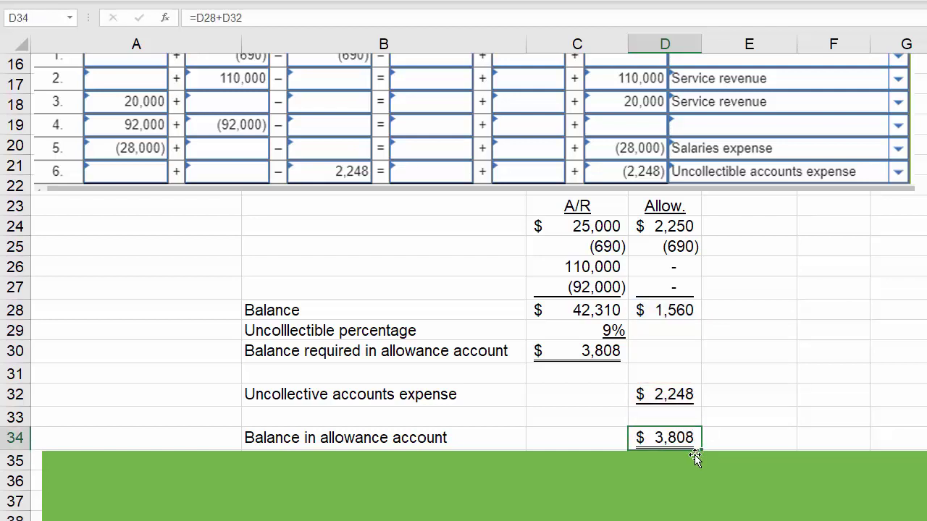
left_click(673, 394)
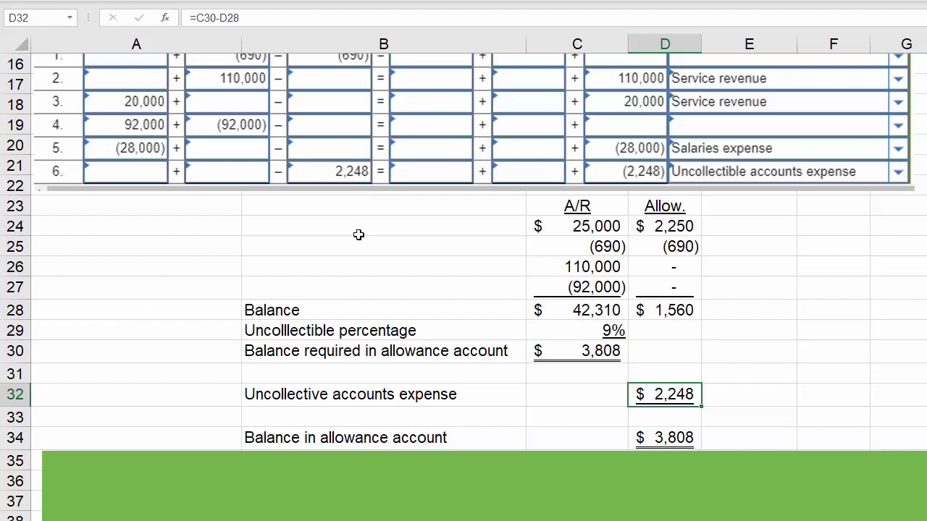
scroll(358, 235, "up", 3)
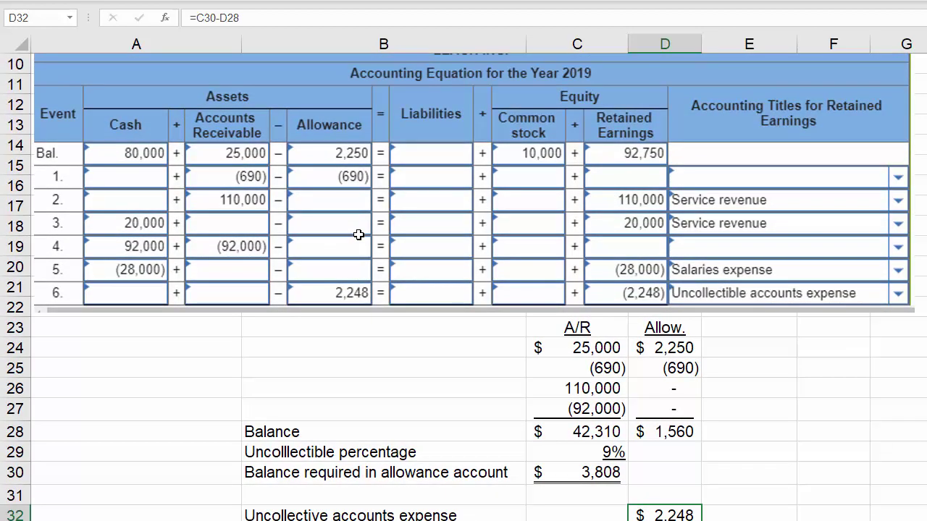